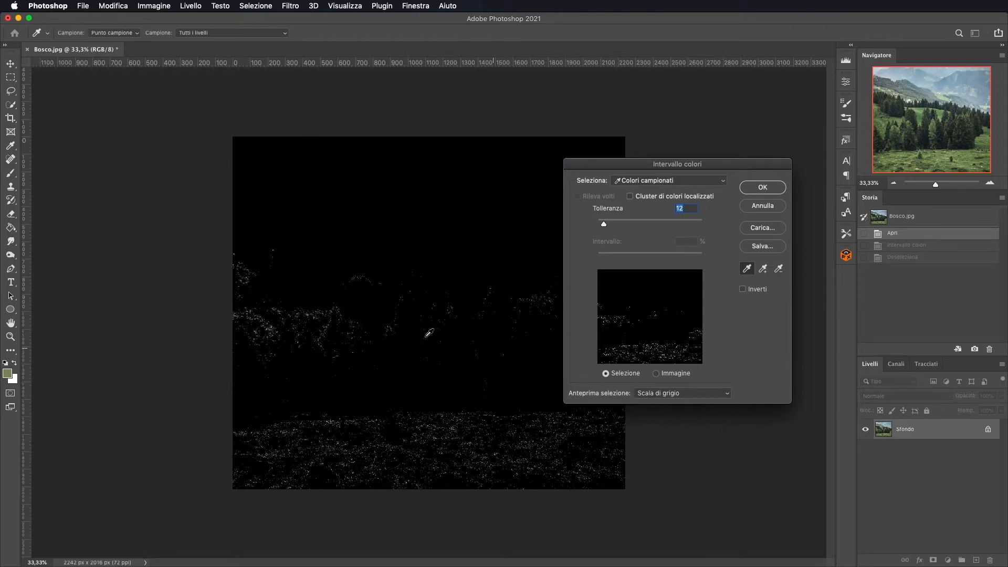
# - Set the Color Range selection preview to Nessuna, sample the foreground meadow green, and add another meadow tone and the dark trees to the sample
pyautogui.click(674, 395)
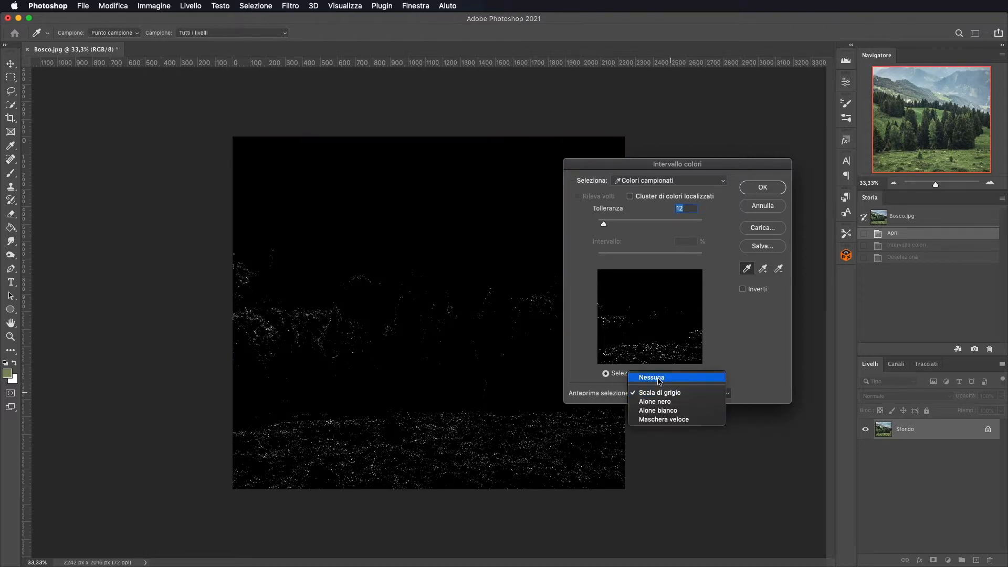
pyautogui.click(660, 378)
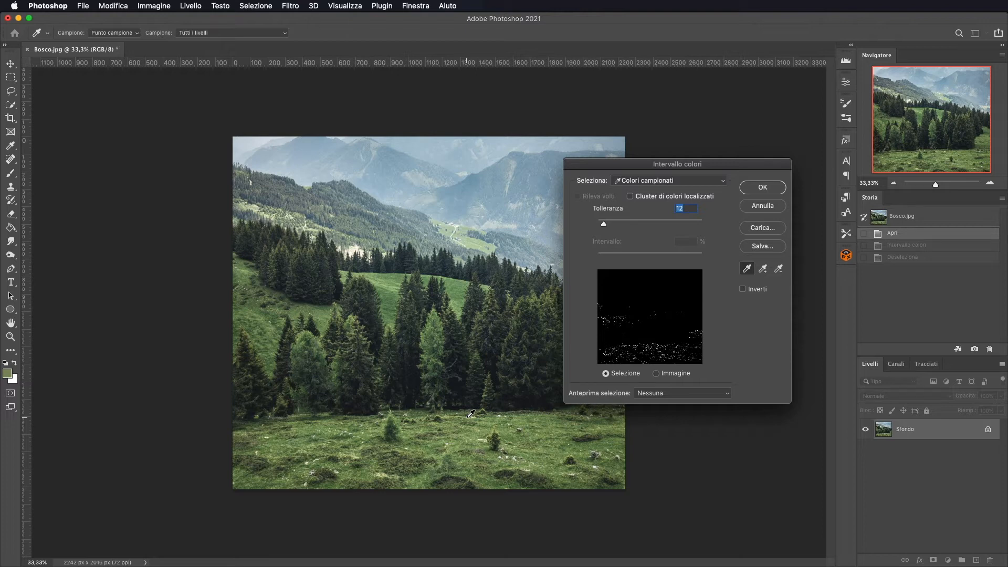
pyautogui.click(458, 447)
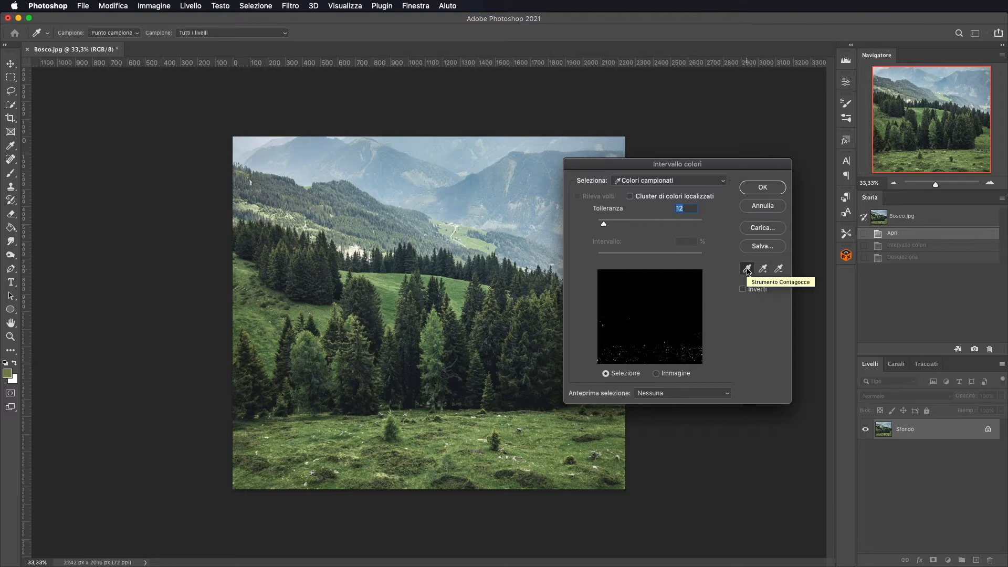
pyautogui.click(763, 270)
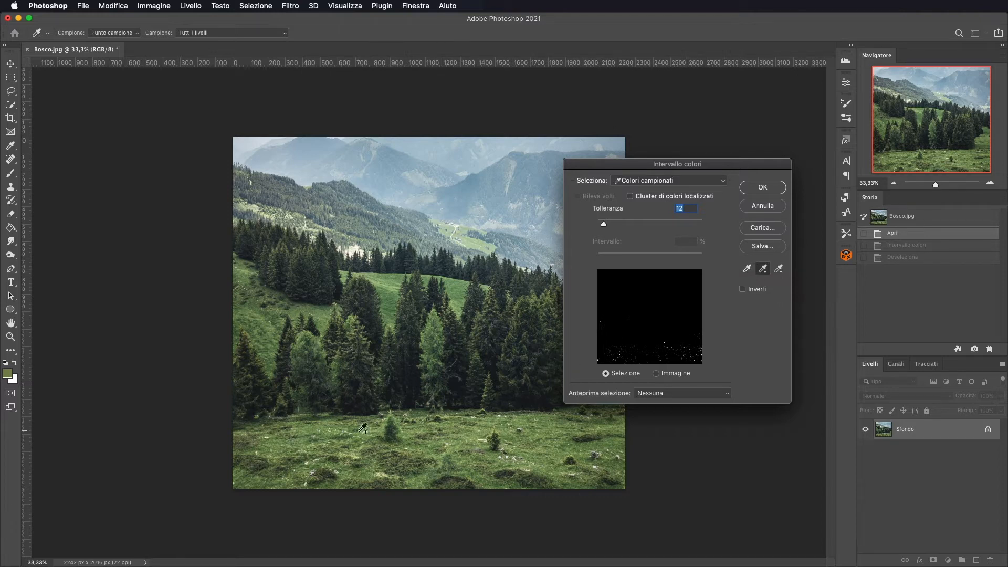
pyautogui.click(333, 430)
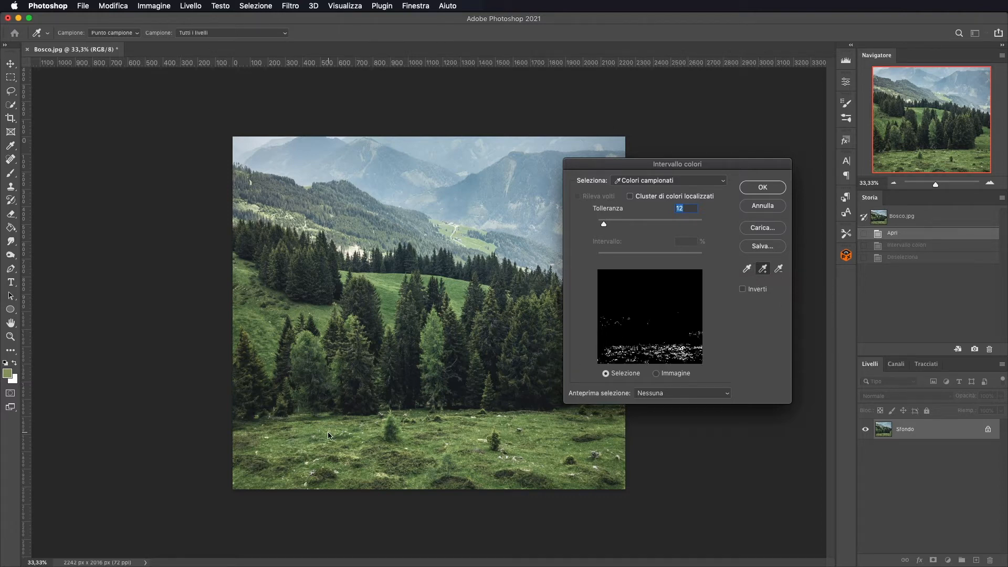
pyautogui.click(410, 339)
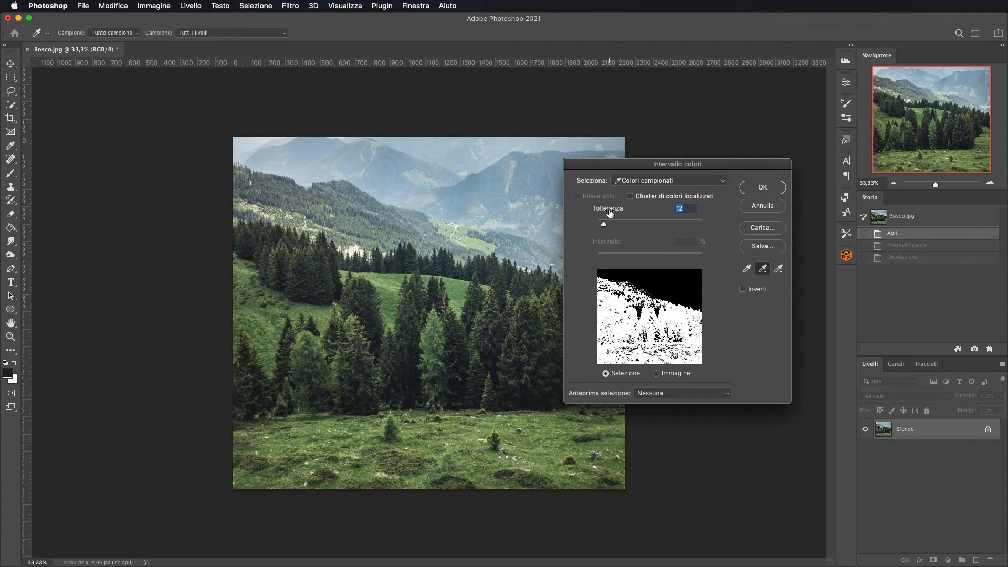
# - Set the Color Range tolerance to 24 and apply the selection of meadow and trees
pyautogui.moveTo(604, 226); pyautogui.dragTo(612, 227)
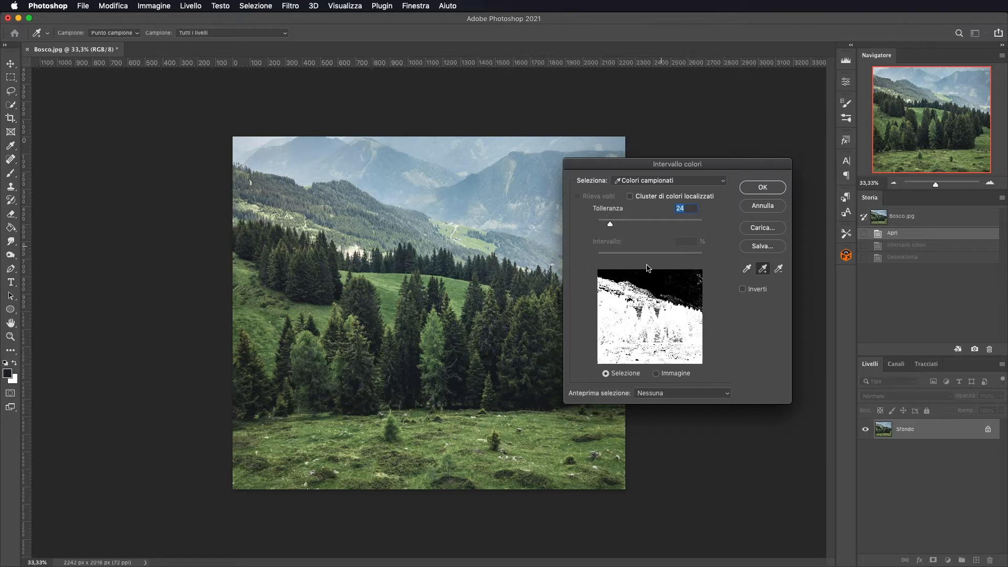
pyautogui.click(763, 187)
pyautogui.press('v')
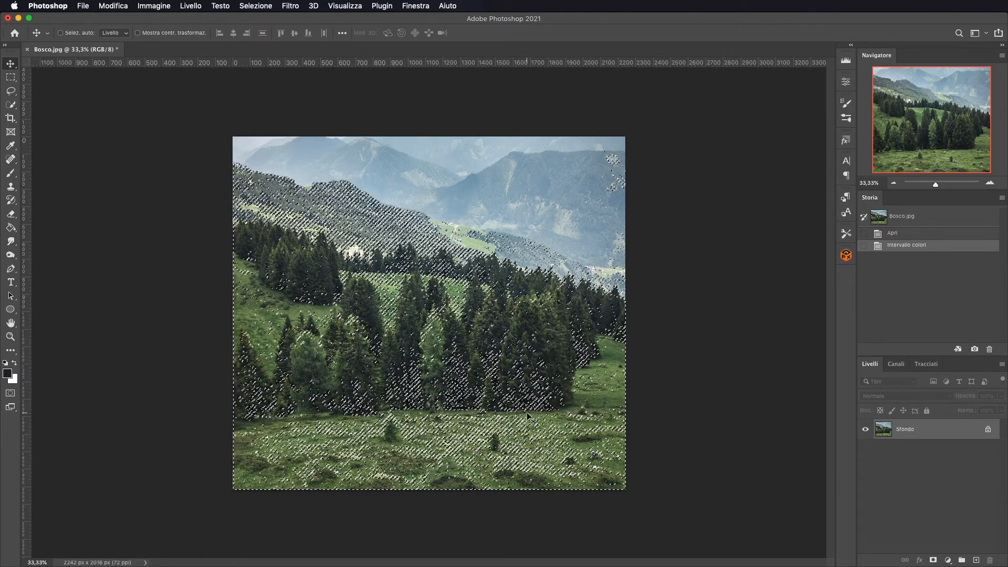
# - Add a solid color fill layer in white (ffffff) masked by the current selection
pyautogui.click(948, 560)
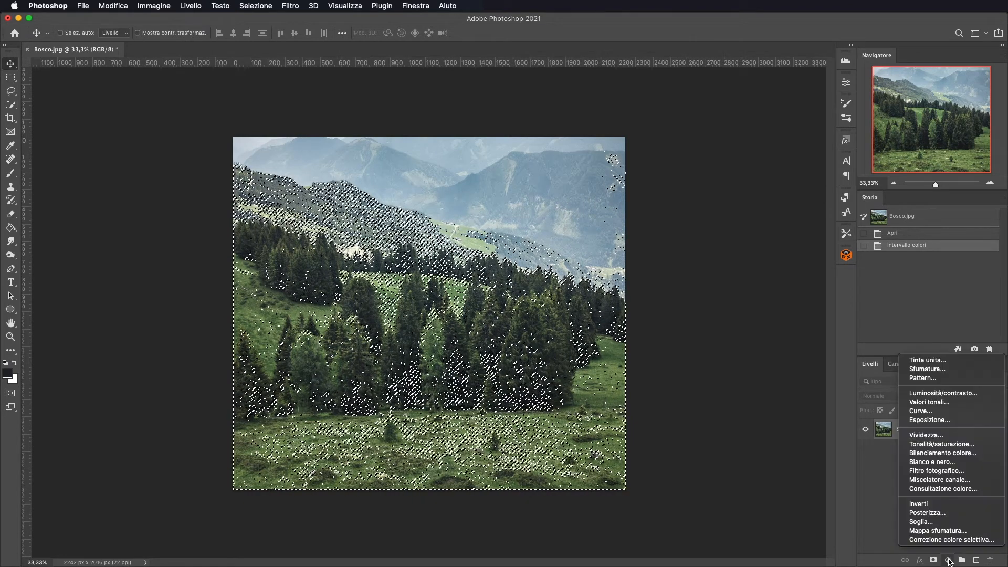
pyautogui.click(932, 361)
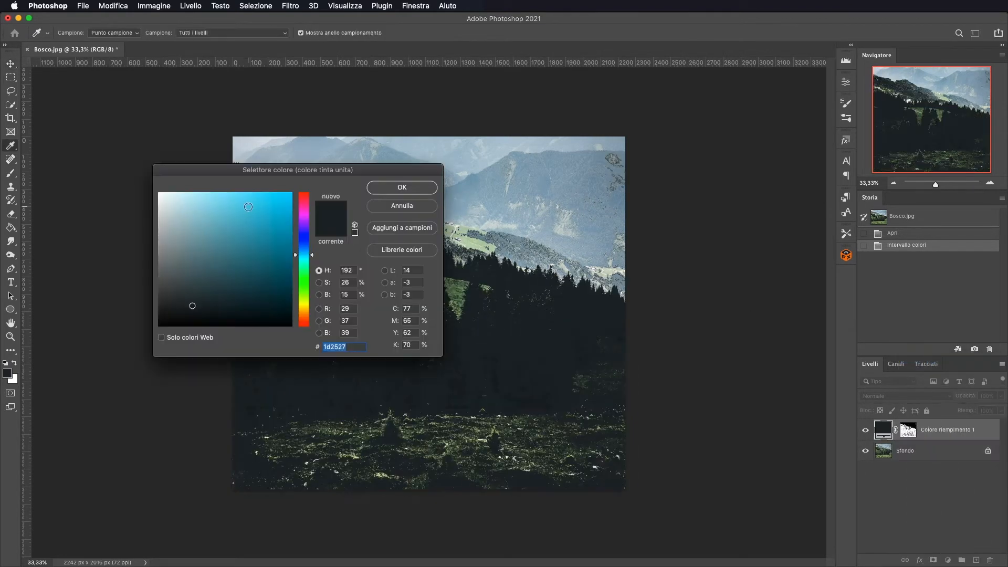
pyautogui.moveTo(252, 208); pyautogui.dragTo(126, 189)
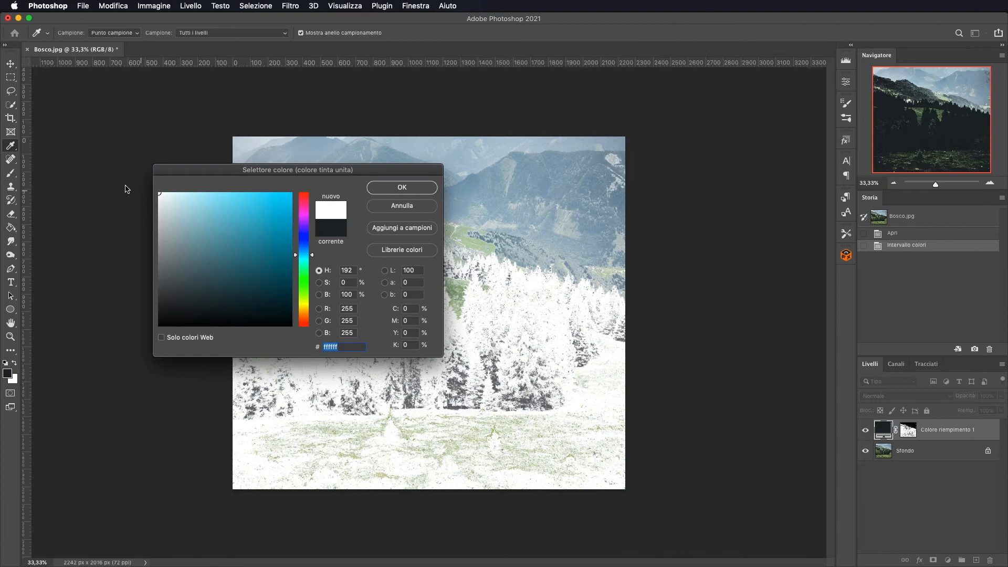
pyautogui.click(412, 188)
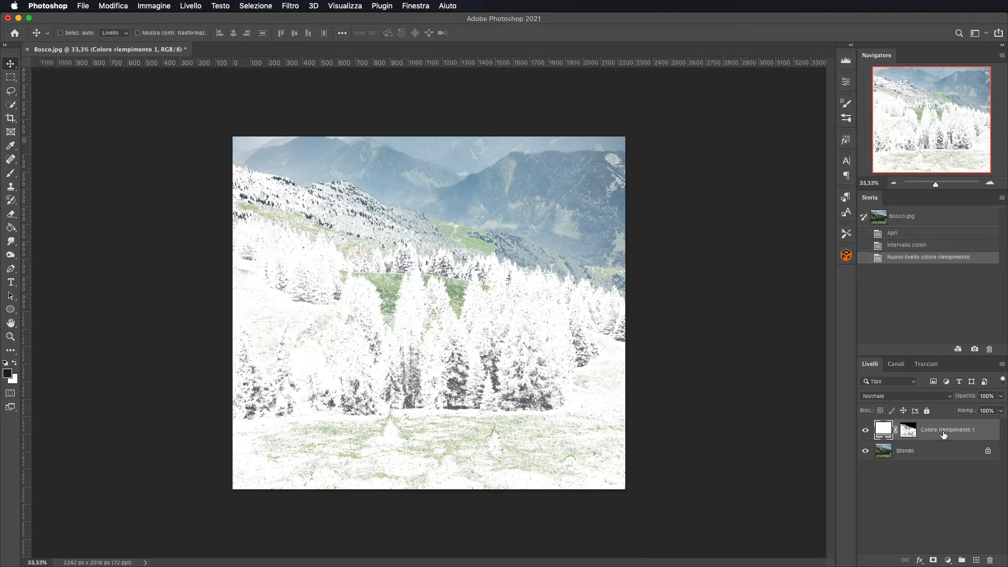
# - In the fill layer's blending options, split the underlying layer's black Blend If slider to 25 / 65 and apply it
pyautogui.doubleClick(990, 434)
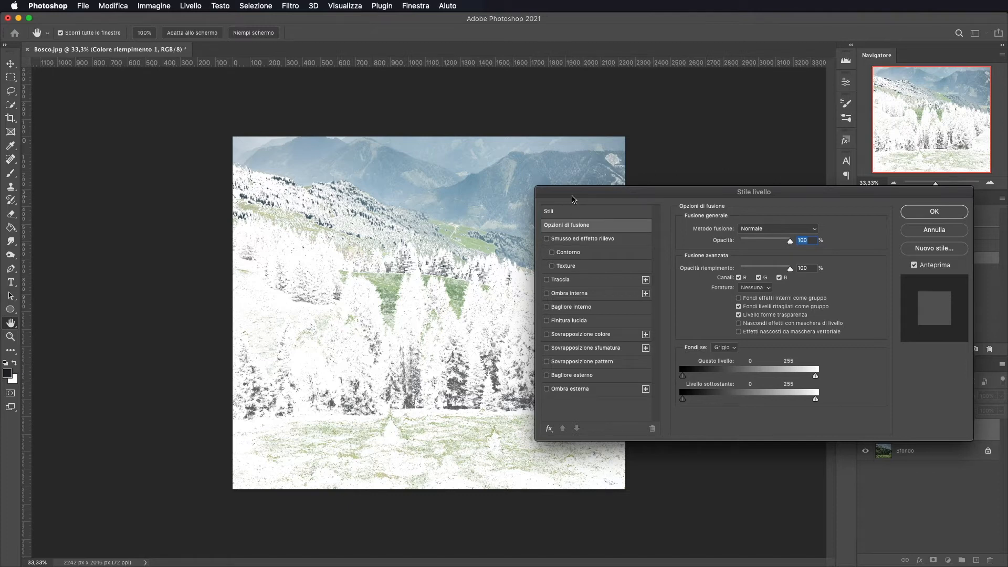
pyautogui.moveTo(609, 193); pyautogui.dragTo(653, 148)
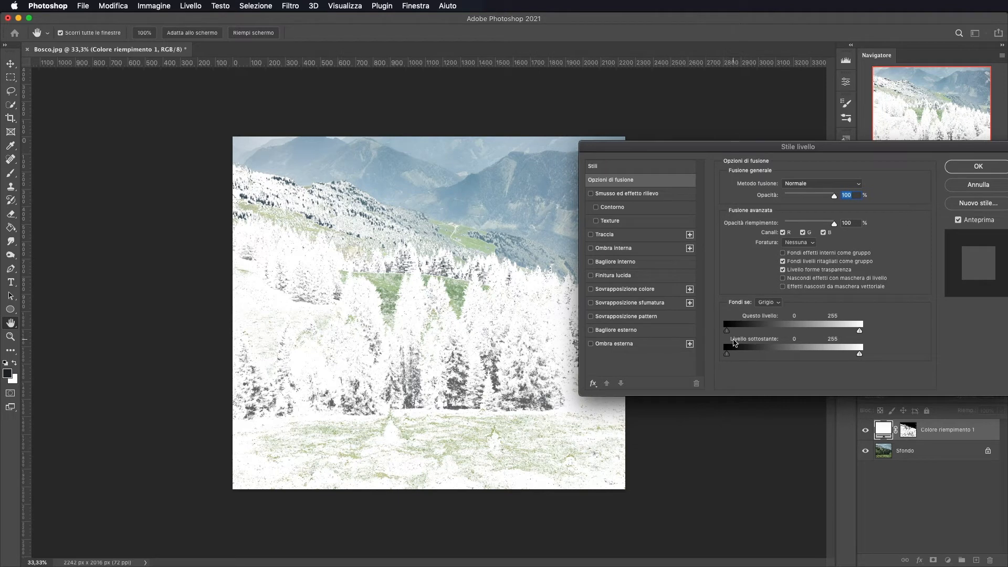
pyautogui.moveTo(727, 356); pyautogui.dragTo(755, 357)
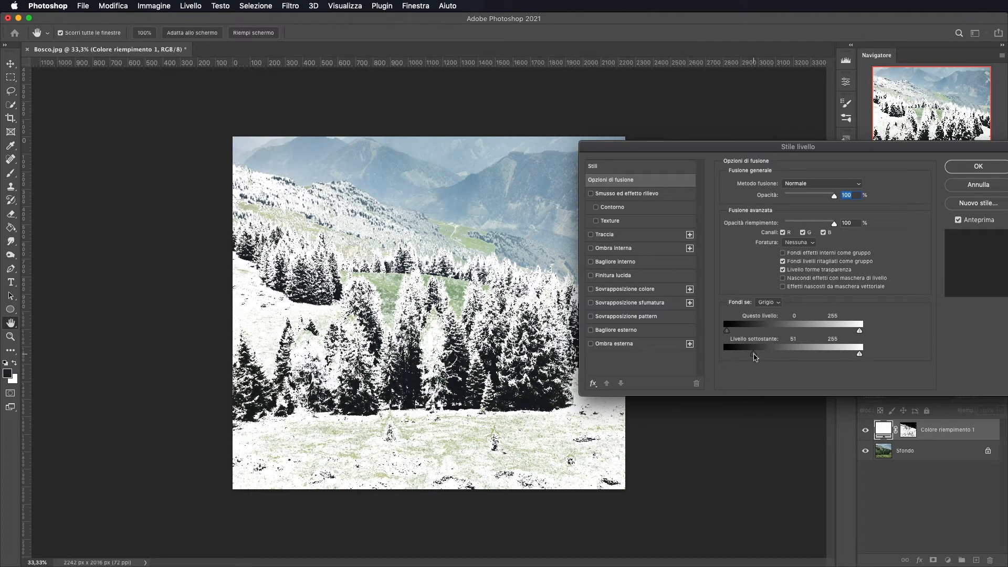
pyautogui.press('alt')
pyautogui.moveTo(753, 358); pyautogui.dragTo(741, 358)
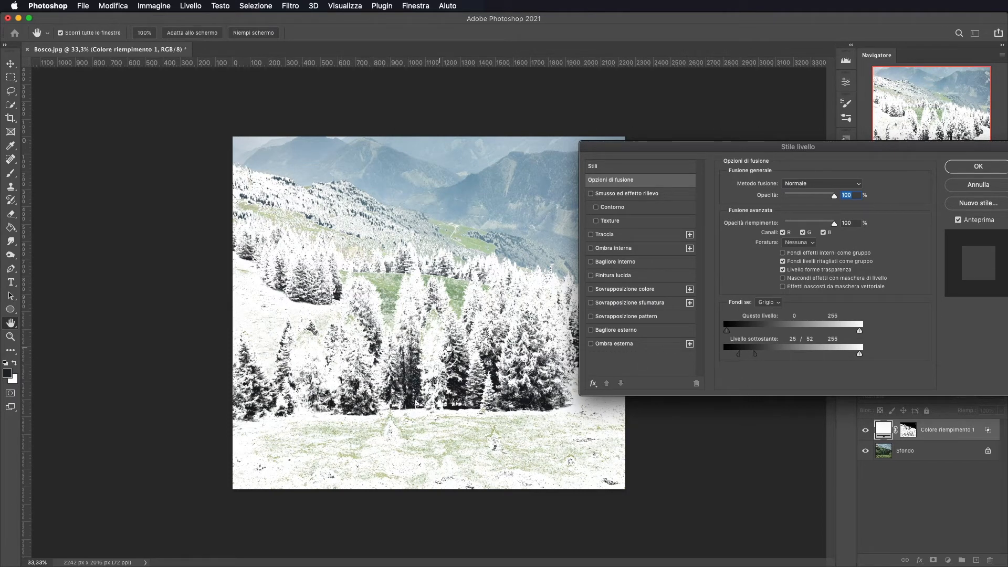
pyautogui.moveTo(759, 358); pyautogui.dragTo(762, 358)
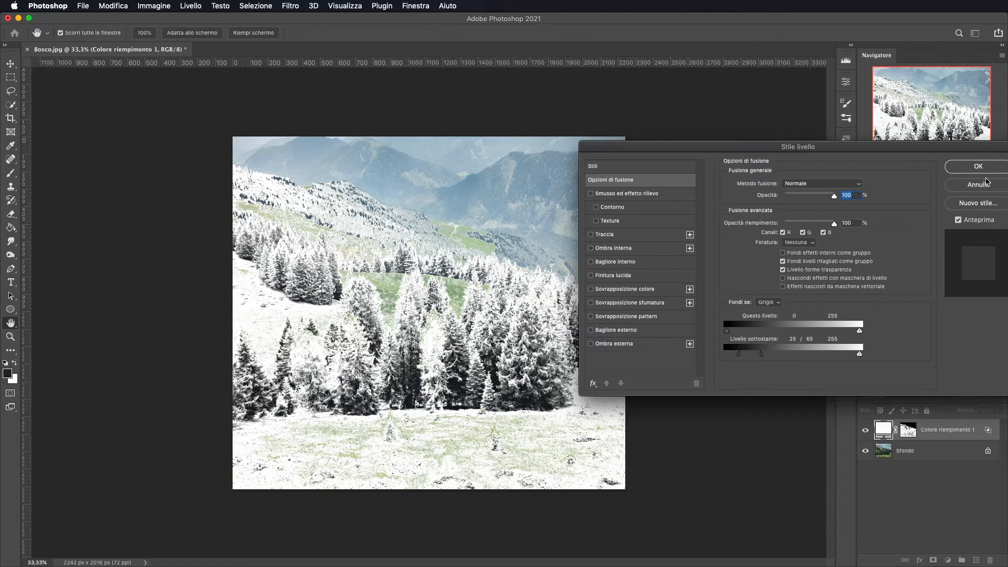
pyautogui.click(970, 167)
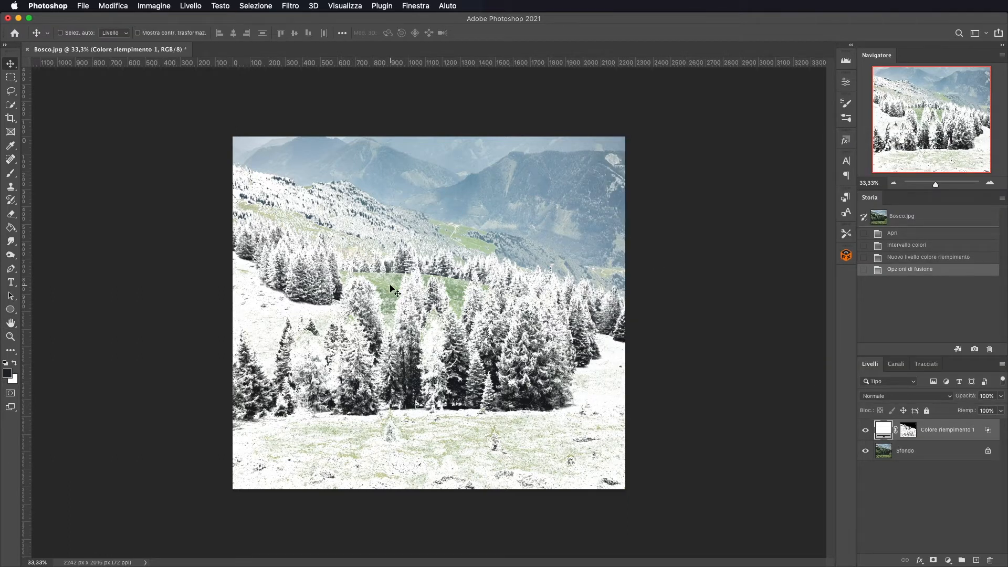
# - Hide the white fill layer and add a Hue/Saturation adjustment layer directly above the Sfondo background
pyautogui.click(865, 432)
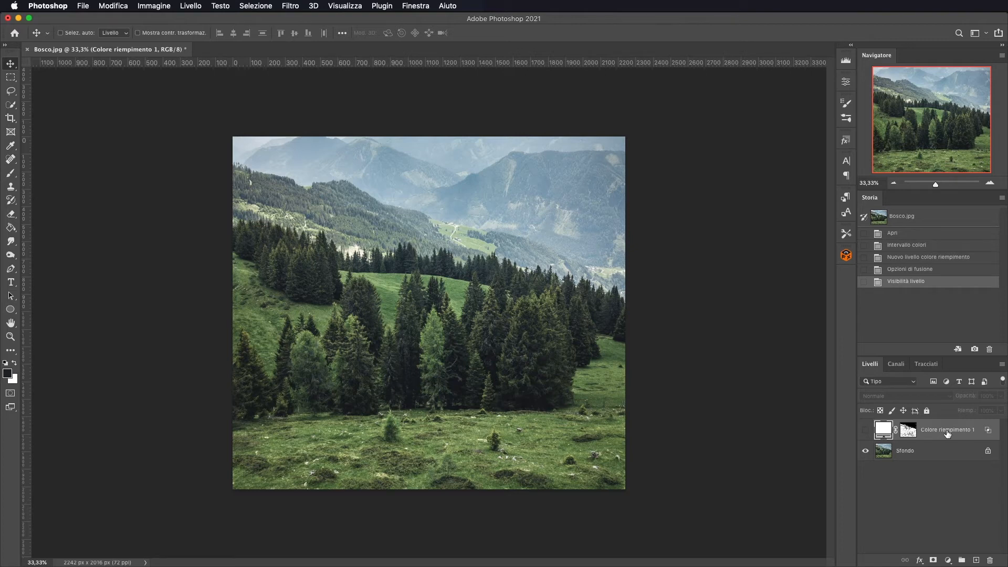
pyautogui.click(918, 454)
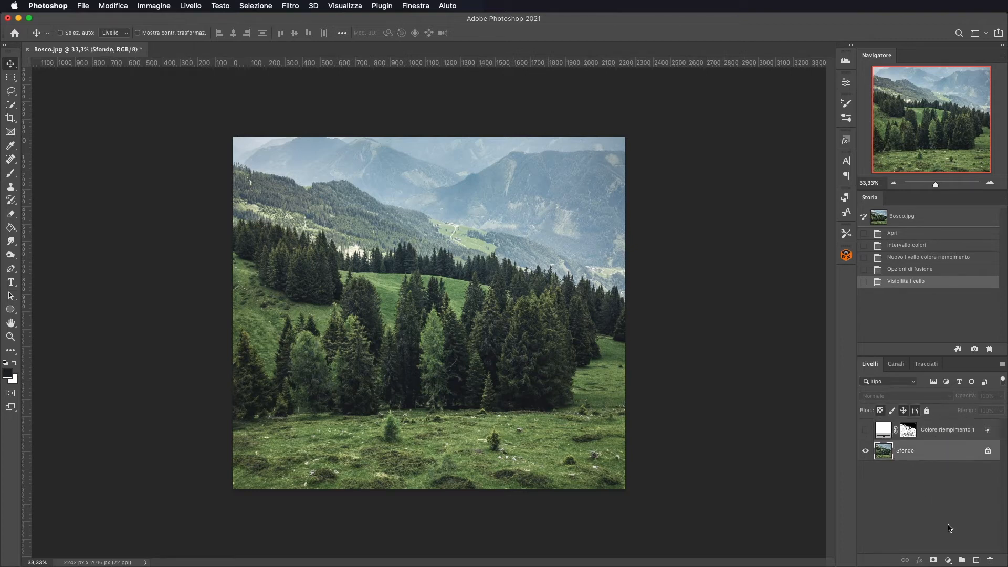
pyautogui.click(948, 560)
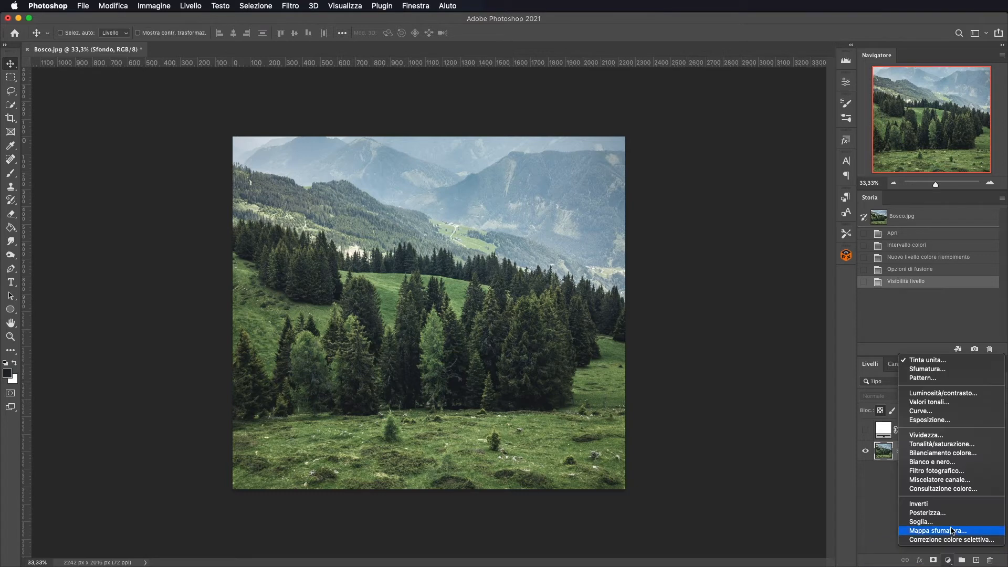
pyautogui.click(934, 444)
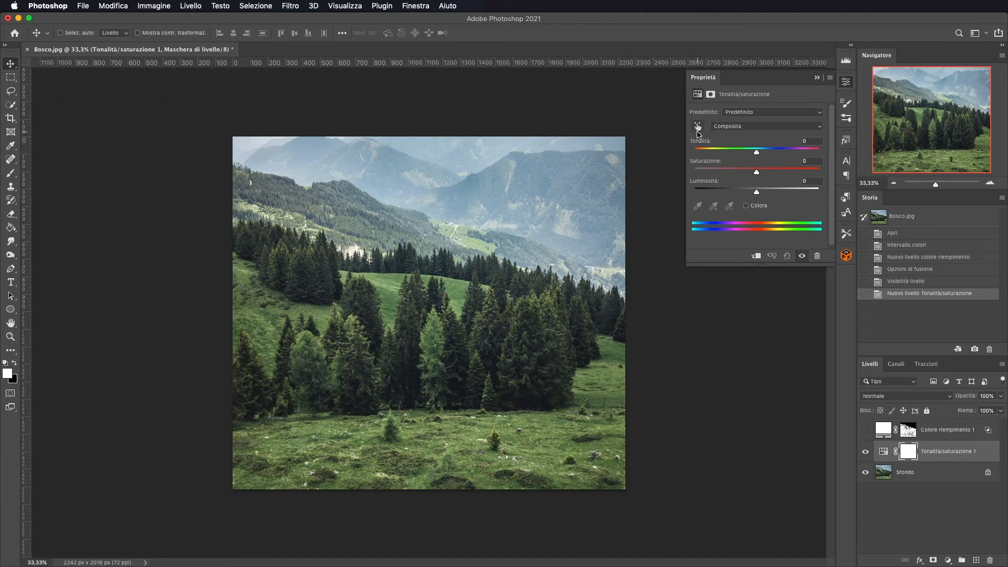
# - Target the Greens range by sampling the meadow, and set its Saturation to -88 and Lightness to +75
pyautogui.click(698, 126)
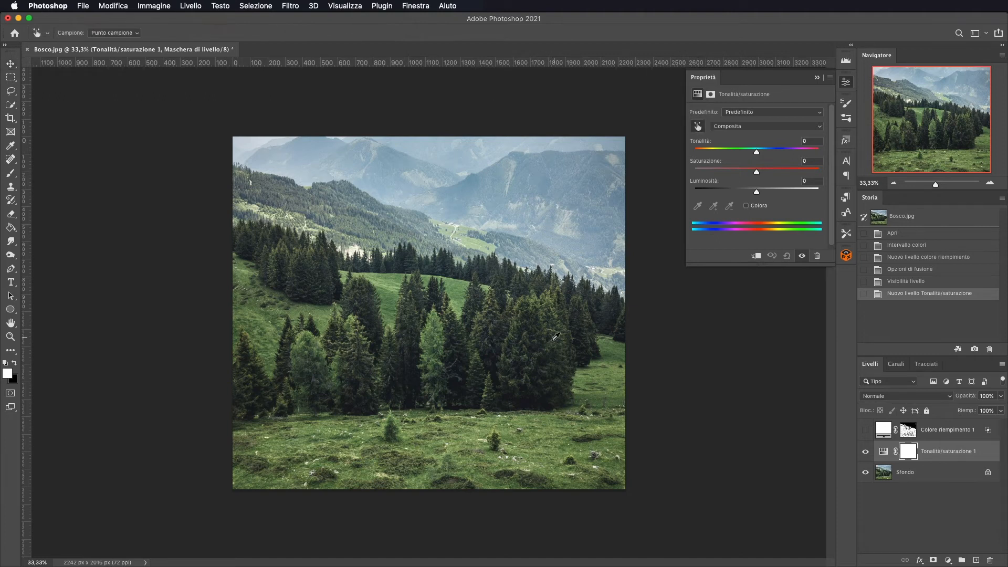
pyautogui.click(546, 443)
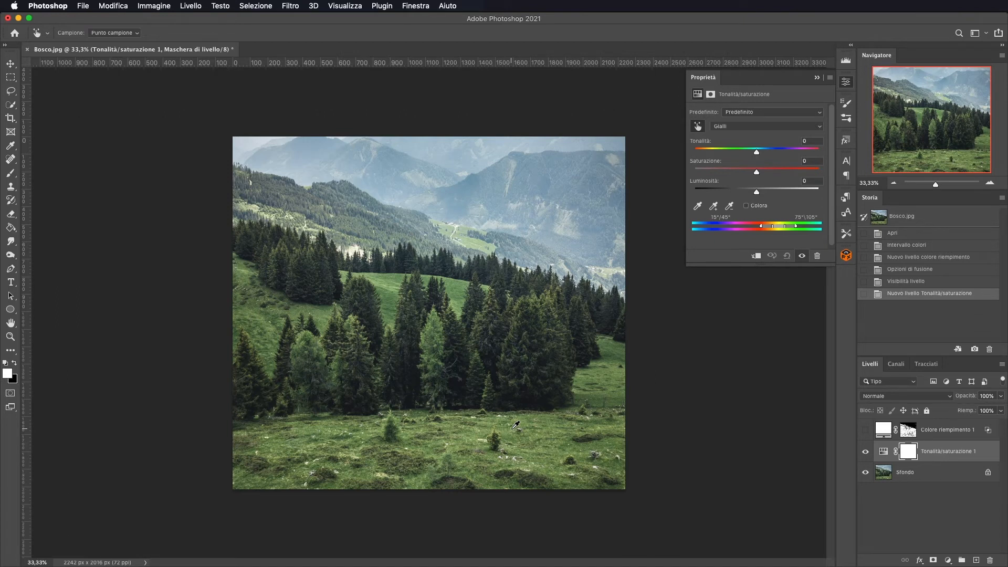
pyautogui.click(570, 443)
pyautogui.moveTo(757, 173); pyautogui.dragTo(703, 173)
pyautogui.moveTo(757, 195); pyautogui.dragTo(805, 197)
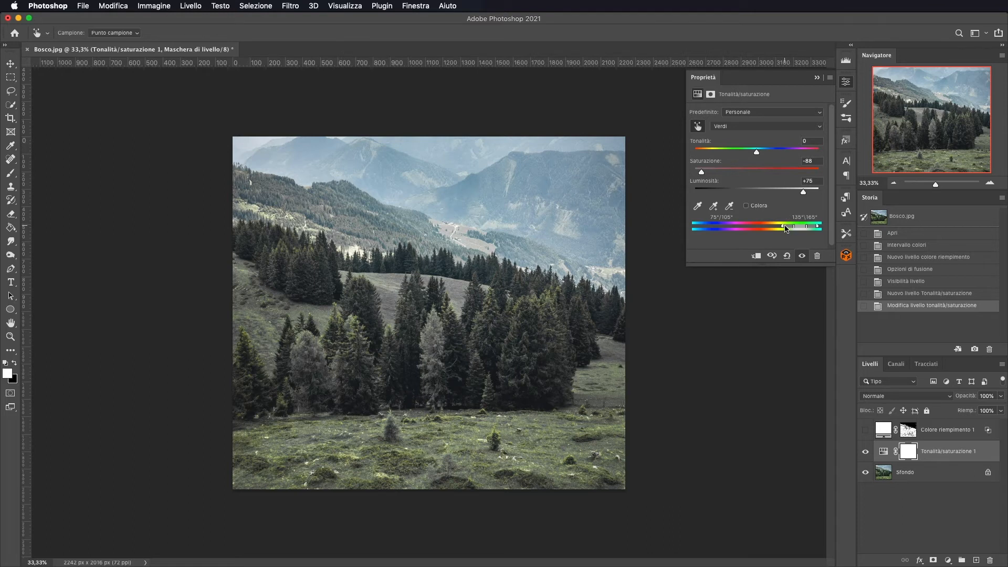
# - Widen the Hue/Saturation Greens range toward the yellows and show the white fill layer again
pyautogui.moveTo(784, 229); pyautogui.dragTo(782, 228)
pyautogui.moveTo(776, 227); pyautogui.dragTo(809, 228)
pyautogui.click(818, 78)
pyautogui.click(865, 430)
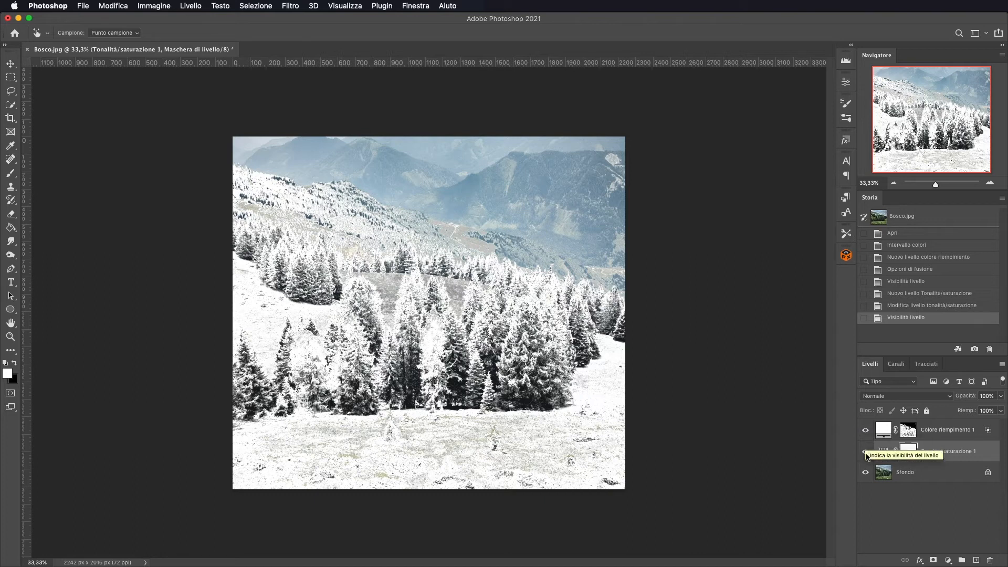
# - Compare the image with and without the Hue/Saturation layer by toggling its visibility
pyautogui.click(866, 452)
pyautogui.click(865, 454)
pyautogui.click(865, 454)
pyautogui.click(865, 453)
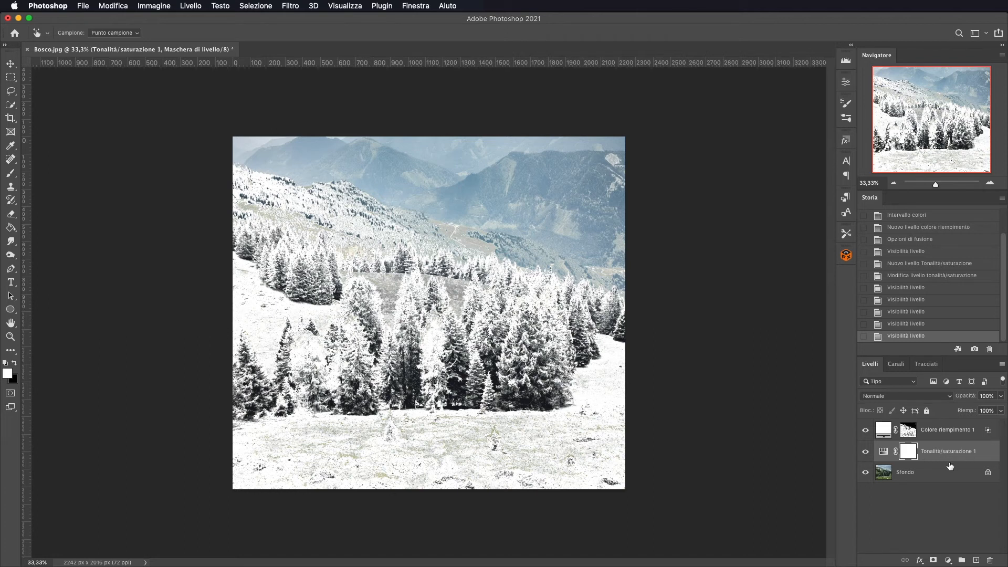
# - In the Hue/Saturation layer's blending options, set the underlying layer's black Blend If value to 75
pyautogui.doubleClick(992, 453)
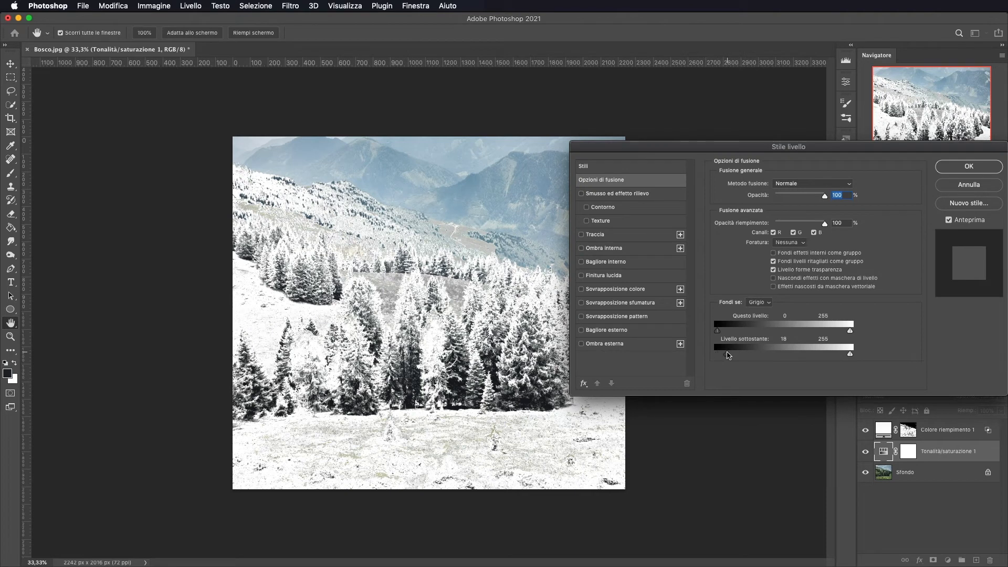
pyautogui.moveTo(716, 355); pyautogui.dragTo(759, 357)
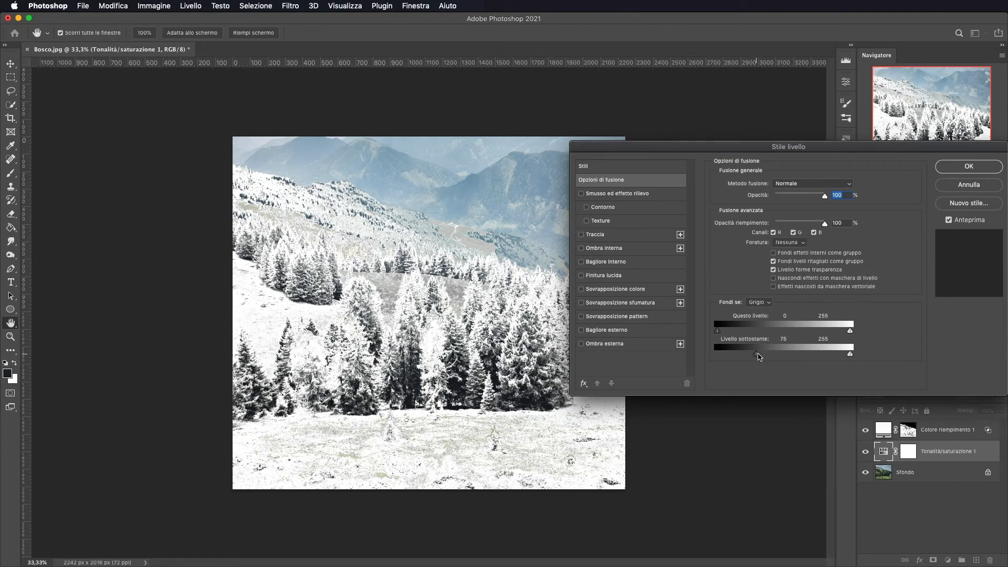
pyautogui.press('Return')
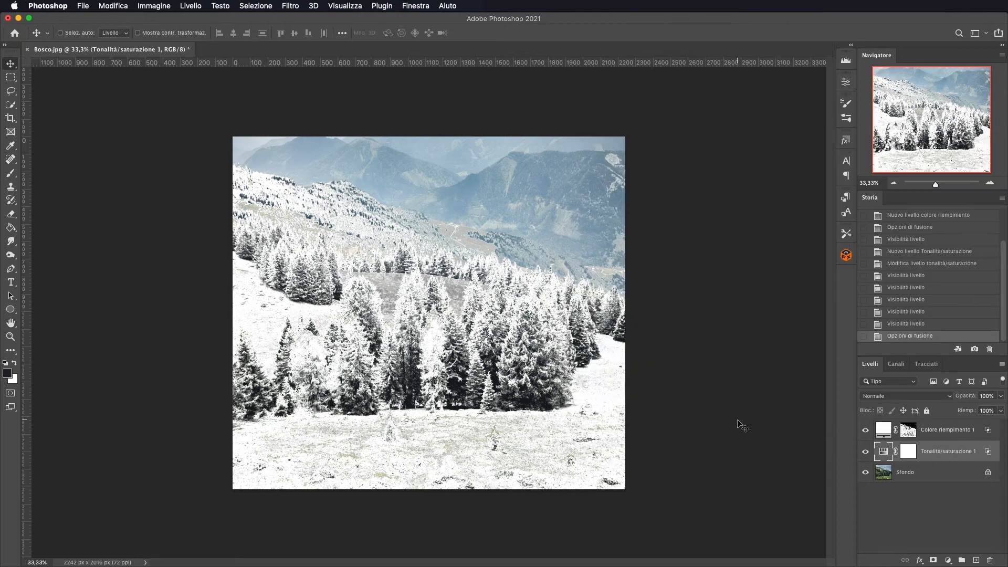
# - Readjust the white fill layer's underlying black Blend If slider to 23 / 62 and apply it
pyautogui.doubleClick(989, 432)
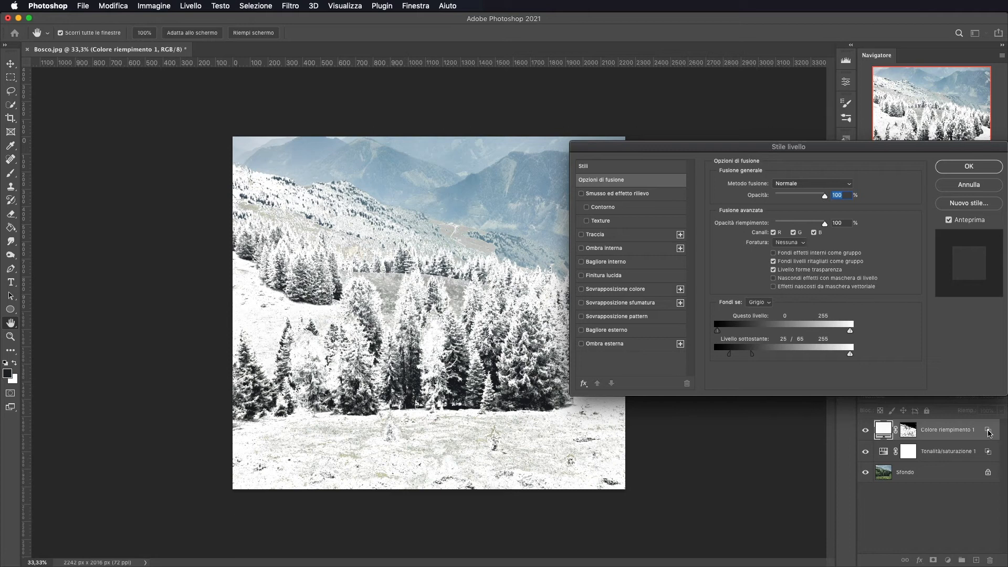
pyautogui.moveTo(731, 357); pyautogui.dragTo(750, 357)
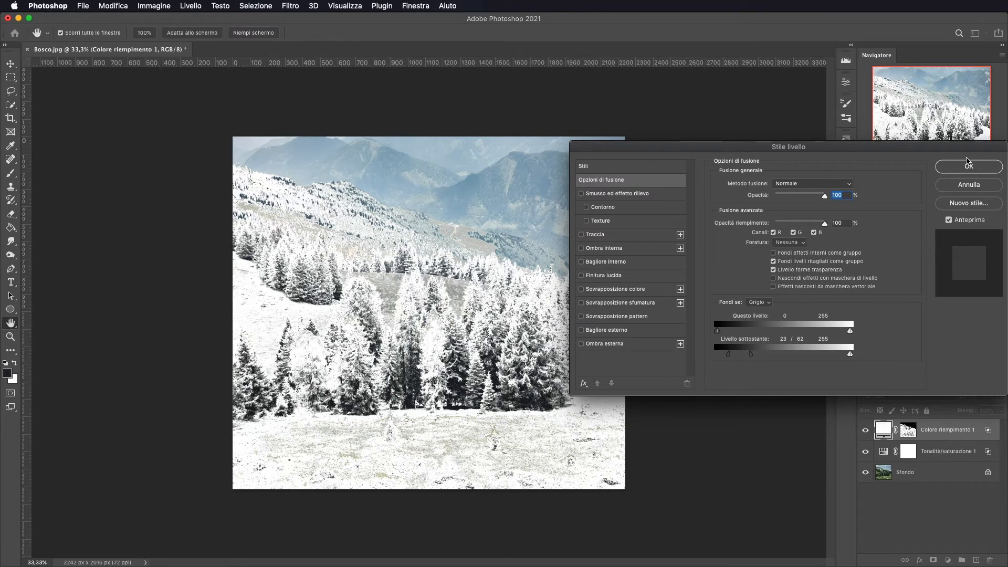
pyautogui.click(968, 165)
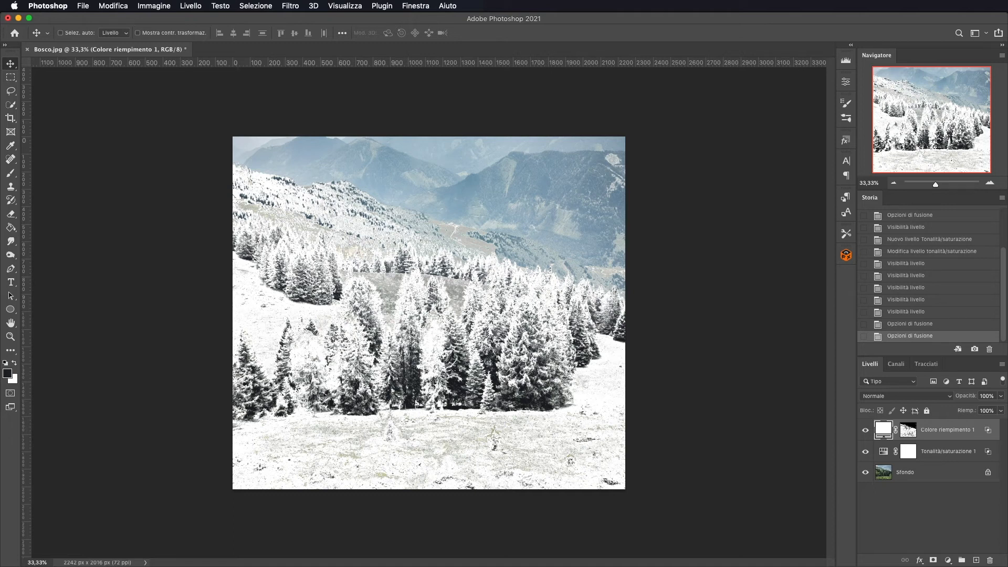
# - Place the snow image 11097 above the other layers, scaled to about 222%, horizontally centred and aligned with the canvas's upper edge
pyautogui.moveTo(263, 562); pyautogui.dragTo(445, 293)
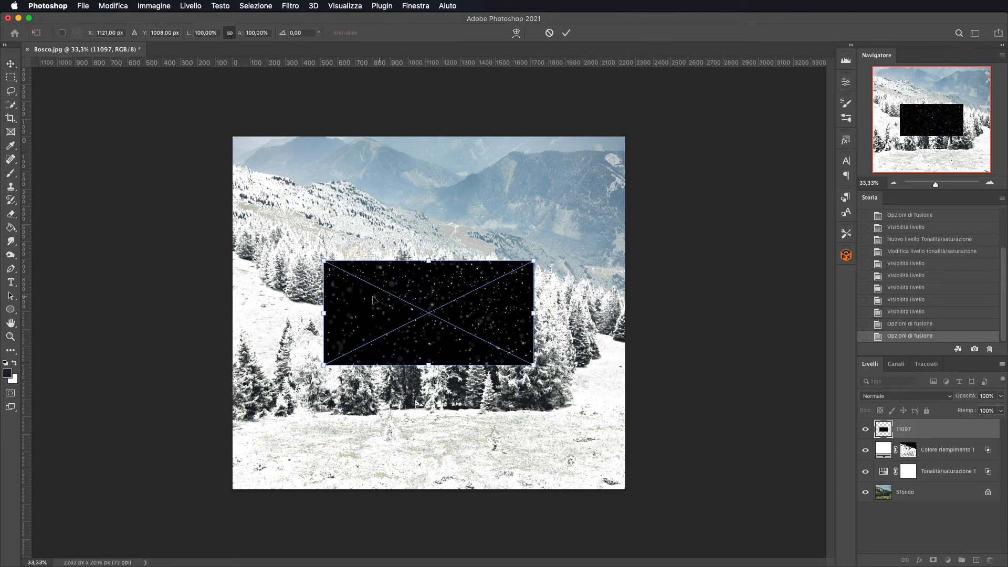
pyautogui.moveTo(533, 261); pyautogui.dragTo(627, 208)
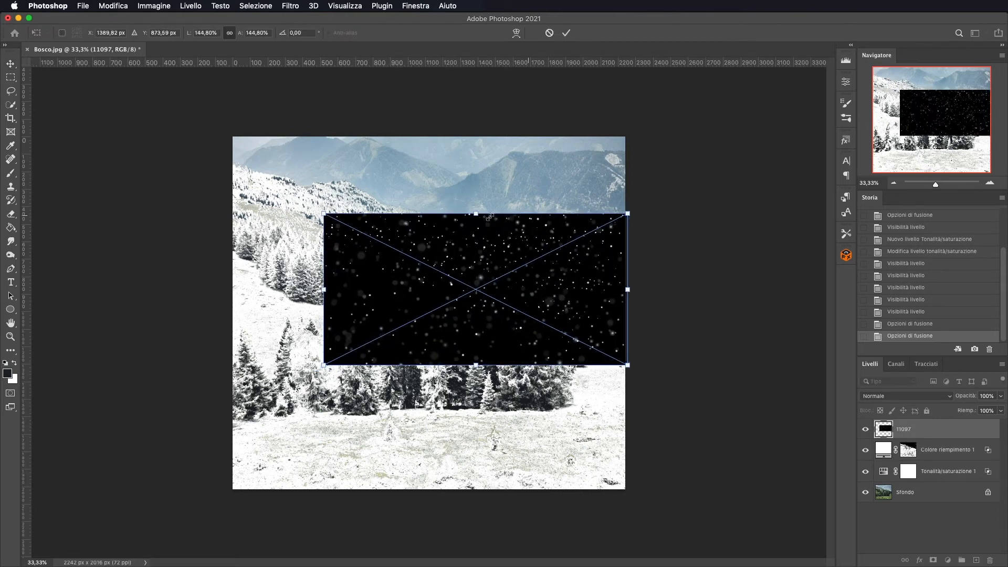
pyautogui.moveTo(325, 209); pyautogui.dragTo(218, 164)
pyautogui.moveTo(420, 208); pyautogui.dragTo(436, 177)
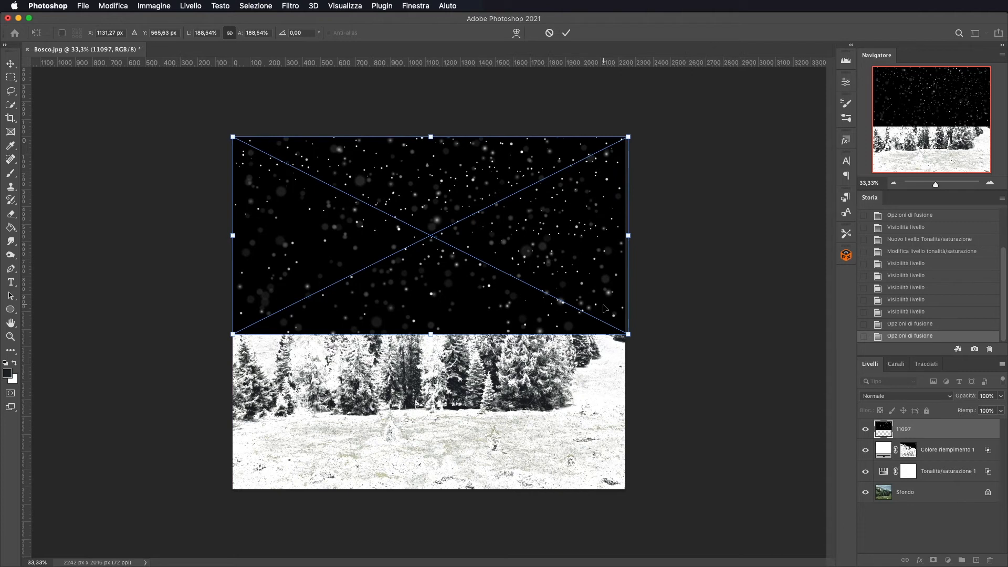
pyautogui.moveTo(428, 333); pyautogui.dragTo(425, 369)
pyautogui.moveTo(445, 207); pyautogui.dragTo(443, 206)
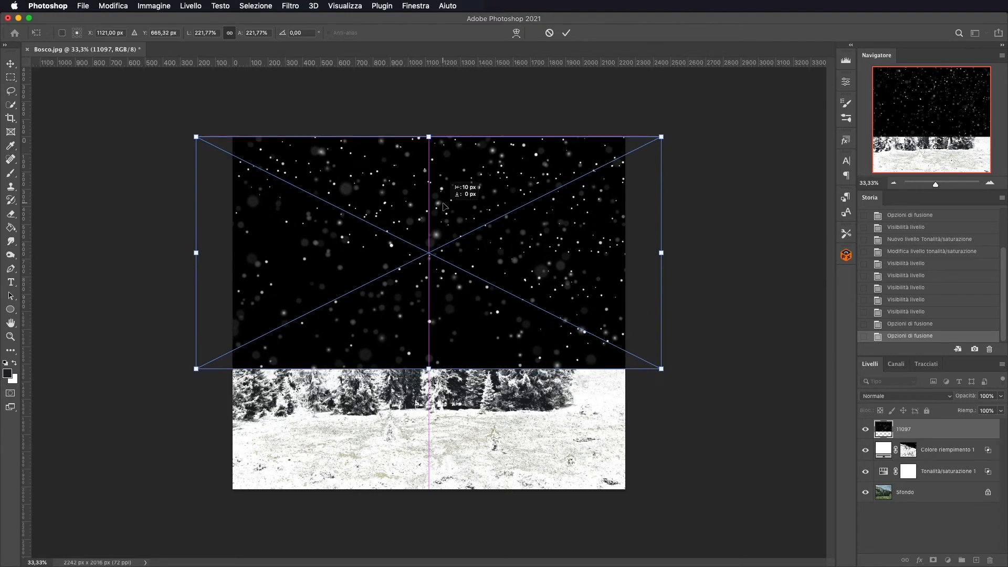
pyautogui.click(566, 36)
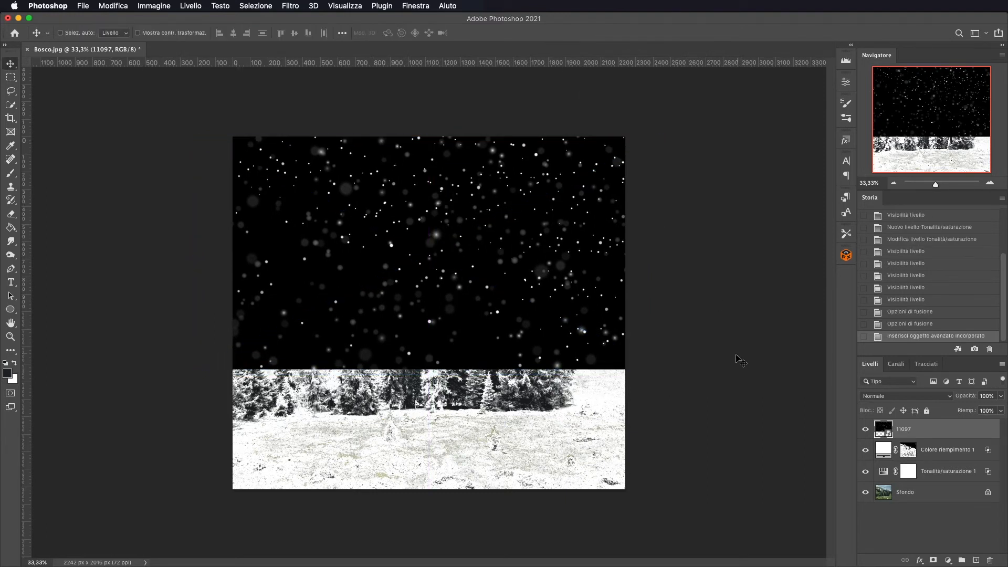
# - Set the snow layer's blend mode to Scolora and compare the image with and without the Hue/Saturation layer
pyautogui.click(874, 397)
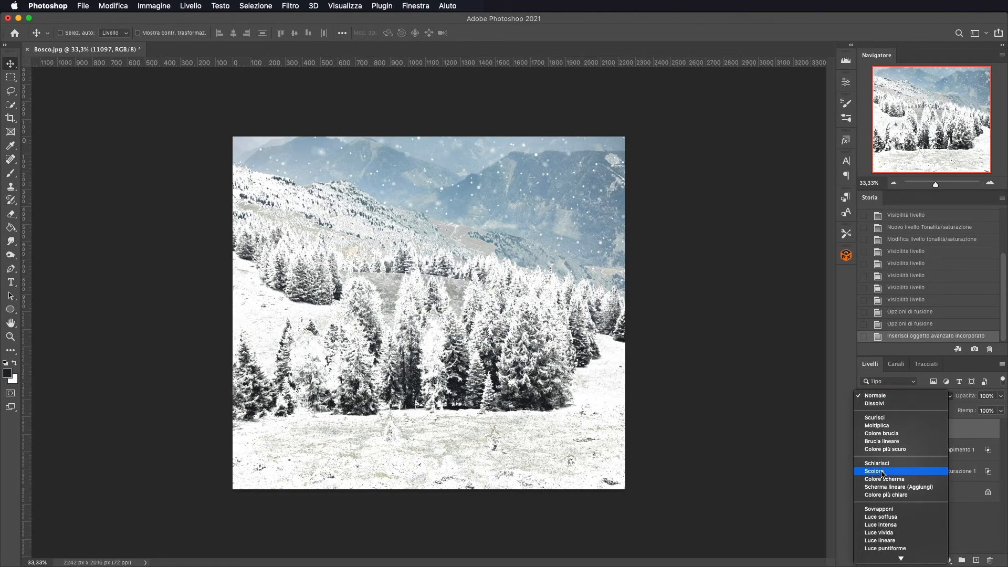
pyautogui.click(882, 472)
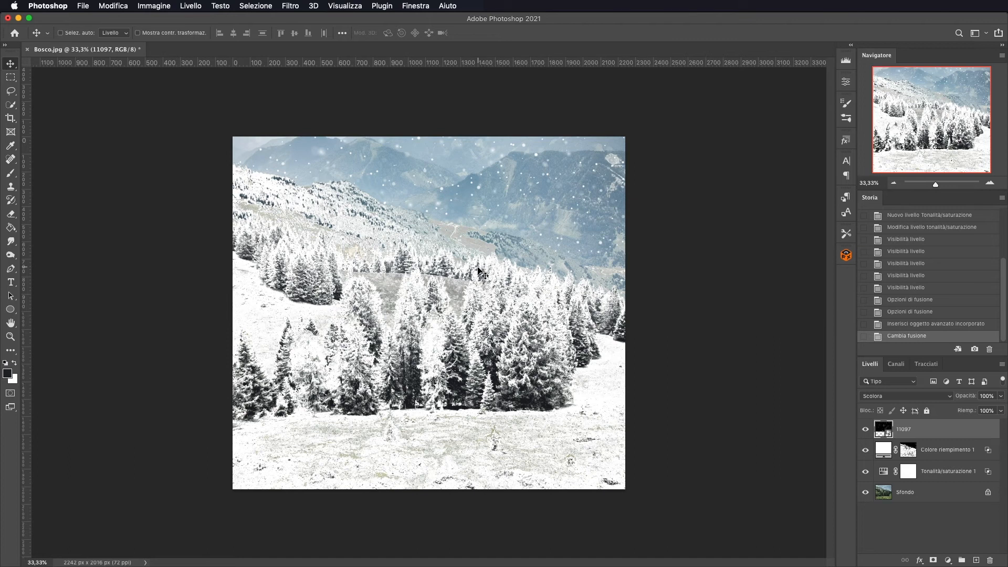
pyautogui.moveTo(866, 471)
pyautogui.mouseDown()
pyautogui.moveTo(870, 431)
pyautogui.moveTo(866, 473)
pyautogui.mouseUp()
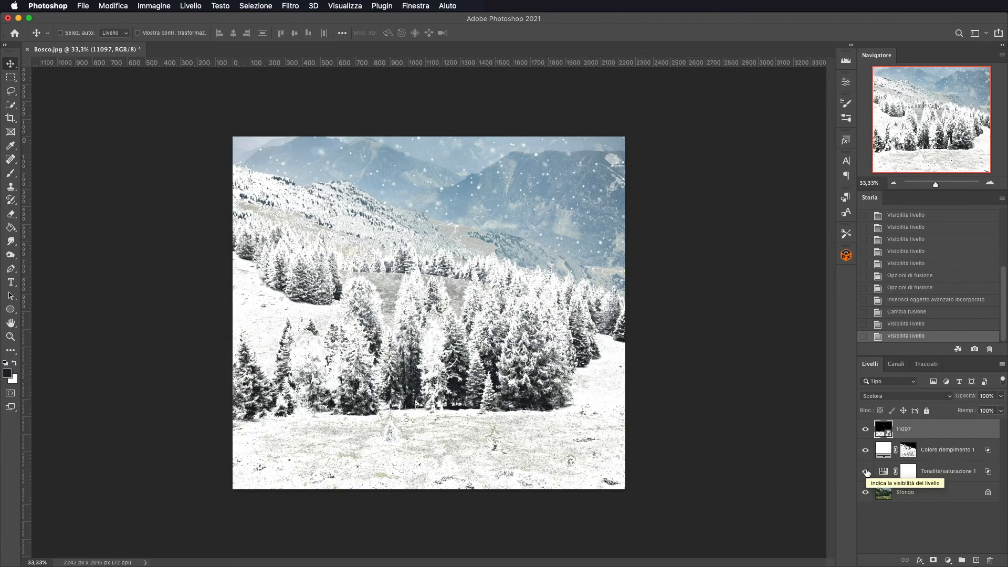
# - Add a Color Balance adjustment layer above the snow layer with midtones at Cyan/Red -16, Magenta/Green -5 and Yellow/Blue +32
pyautogui.click(949, 560)
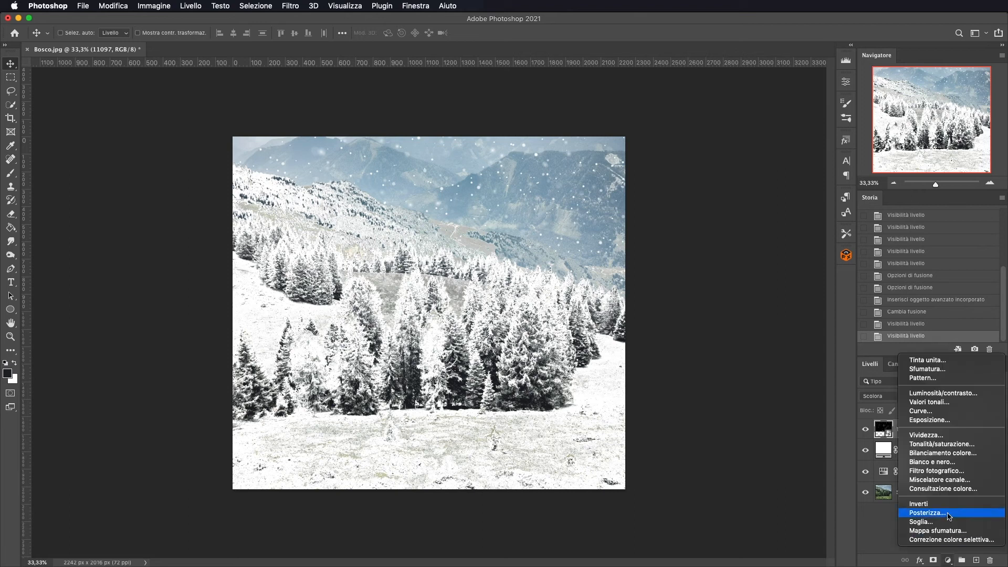
pyautogui.click(948, 456)
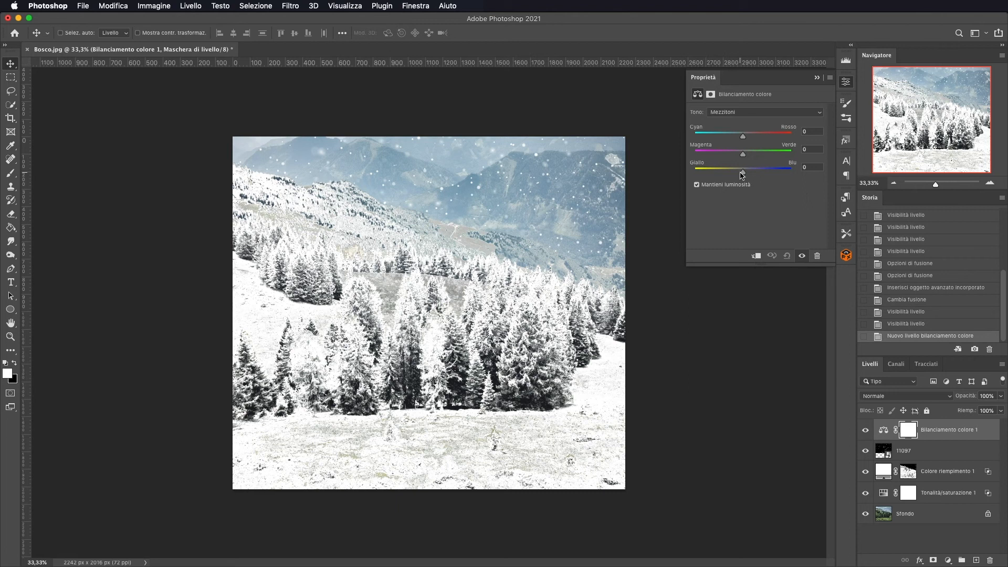
pyautogui.moveTo(742, 175)
pyautogui.mouseDown()
pyautogui.moveTo(763, 175)
pyautogui.moveTo(741, 156)
pyautogui.mouseUp()
pyautogui.moveTo(743, 136); pyautogui.dragTo(738, 138)
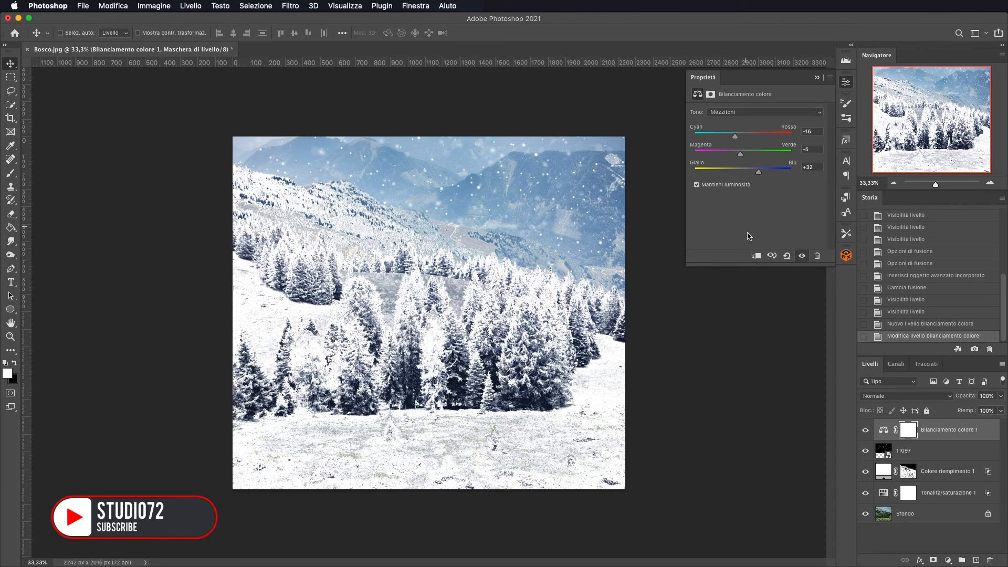
pyautogui.click(817, 80)
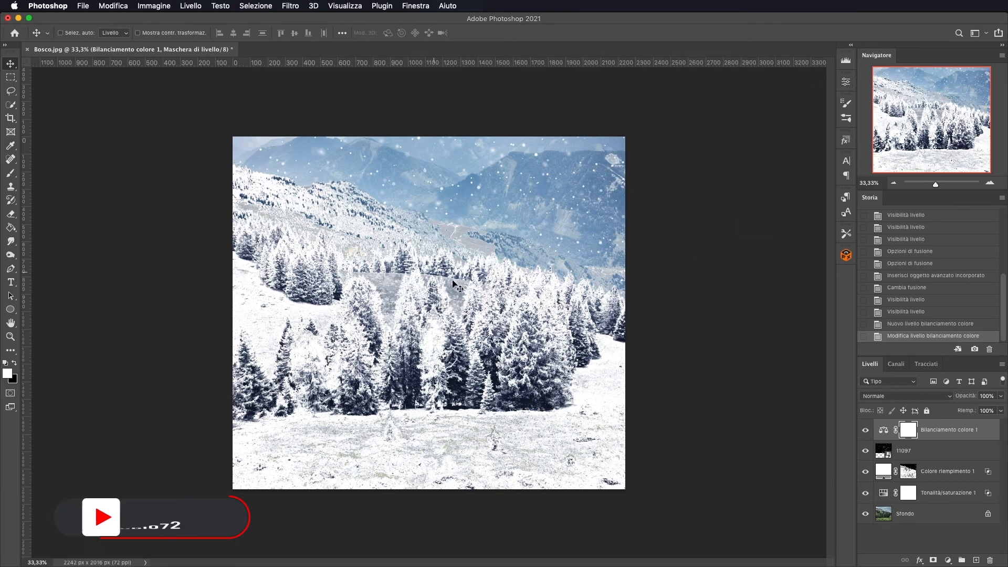